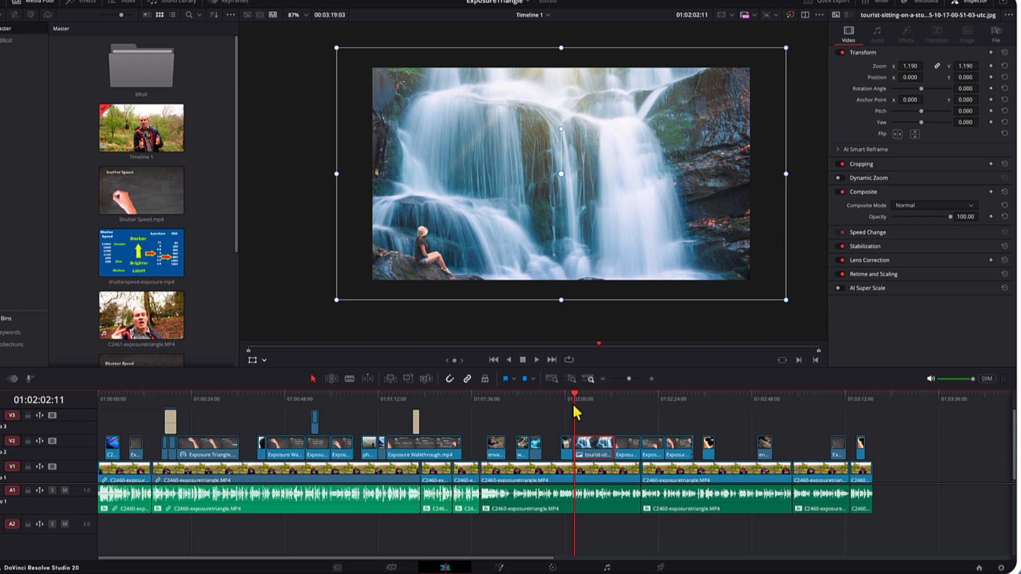
# - Show the Inspector for the waterfall image and enable Dynamic Zoom in its video settings
pyautogui.press('space')
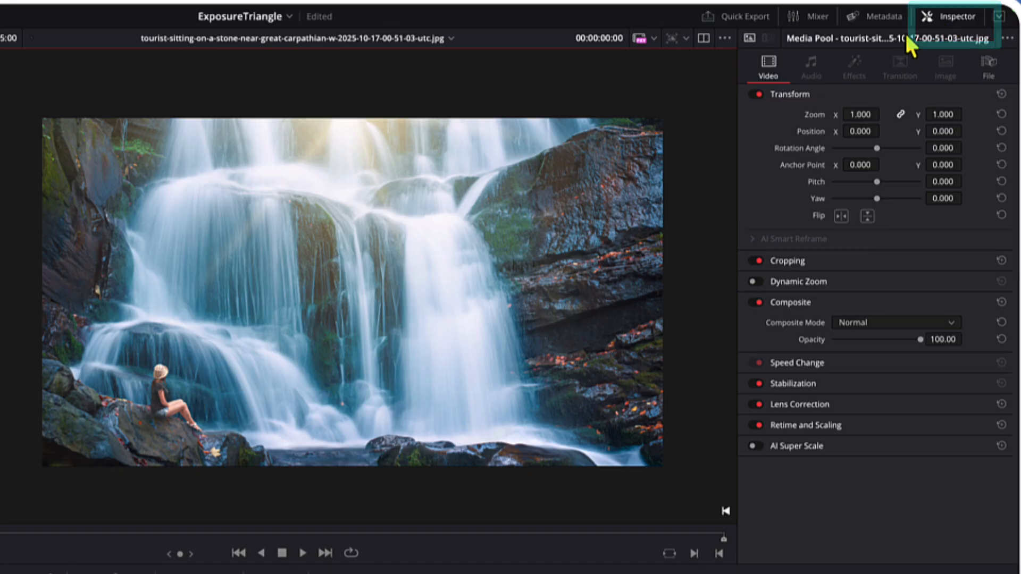
pyautogui.click(940, 20)
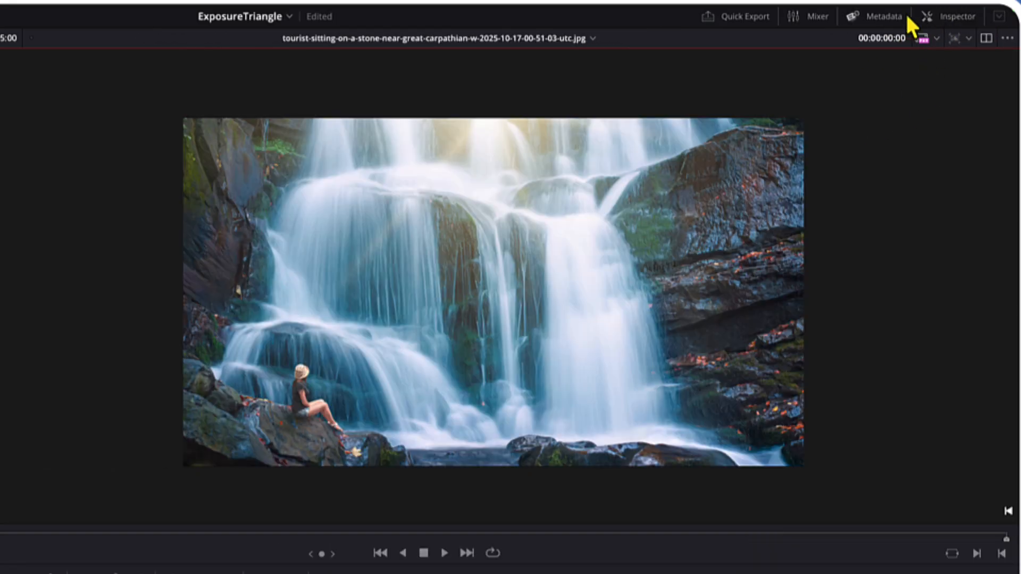
pyautogui.click(948, 21)
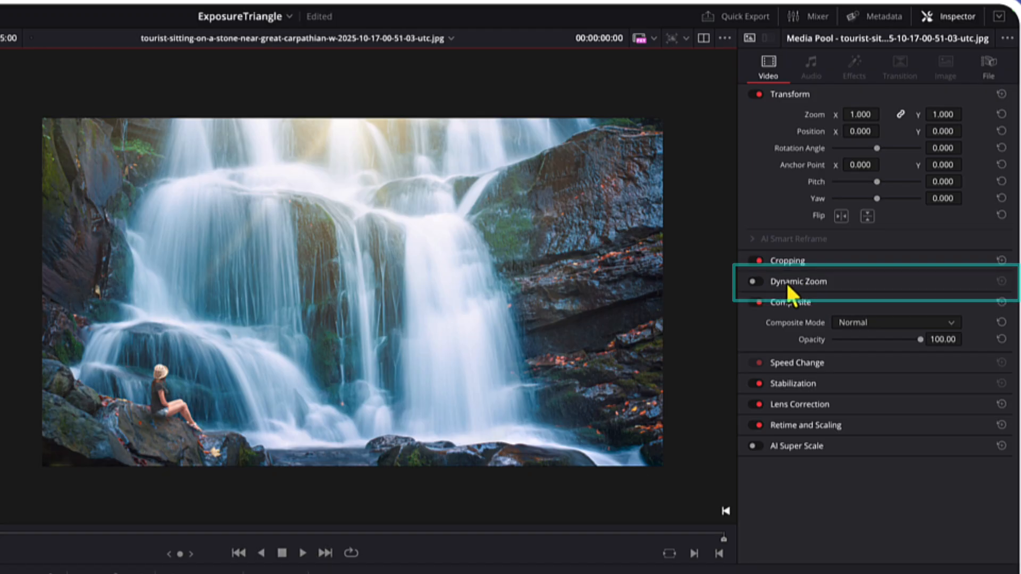
pyautogui.click(757, 281)
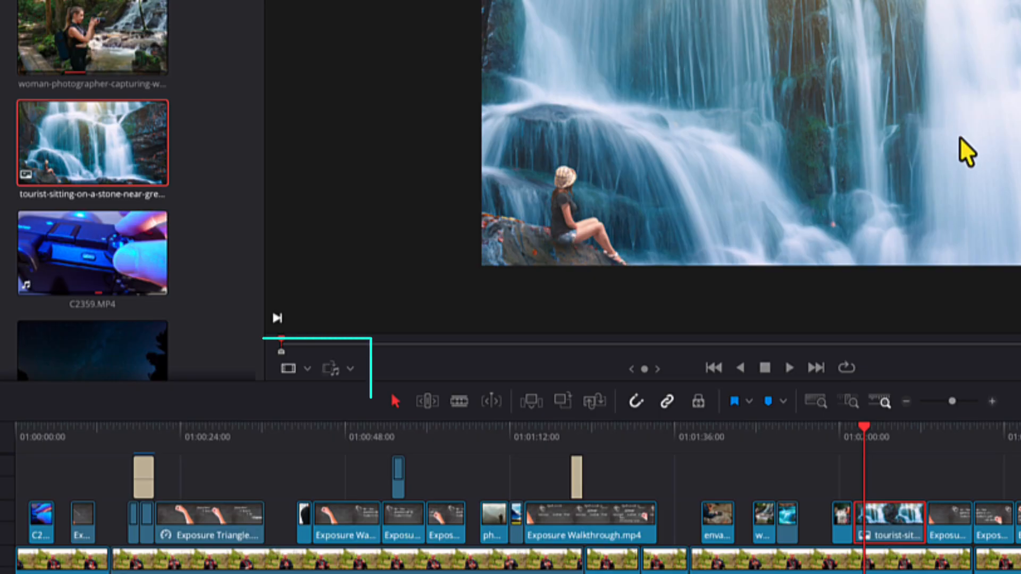
# - Switch the viewer from the source image to the timeline and set its on-screen overlay to Dynamic Zoom
pyautogui.click(310, 369)
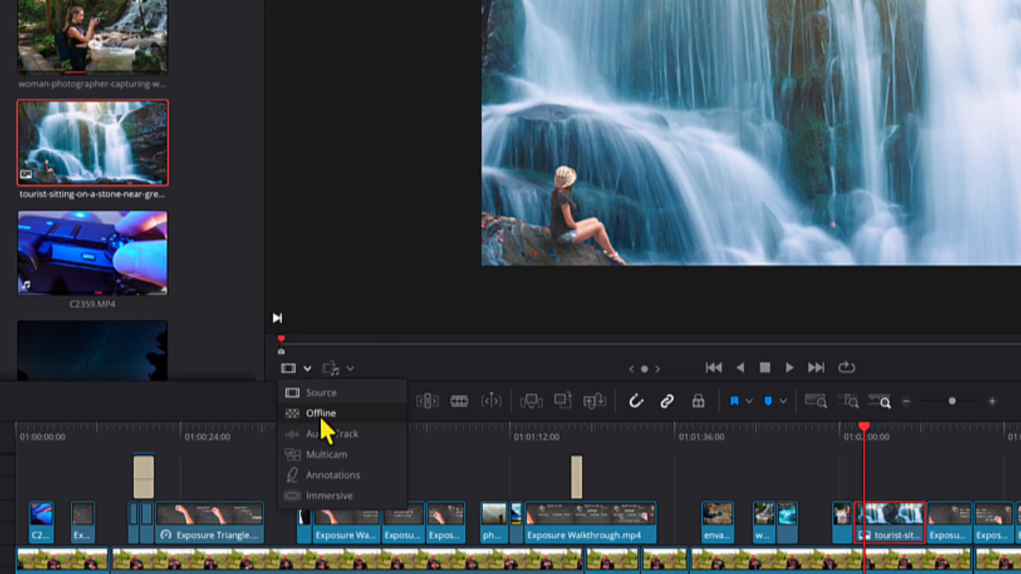
pyautogui.click(319, 372)
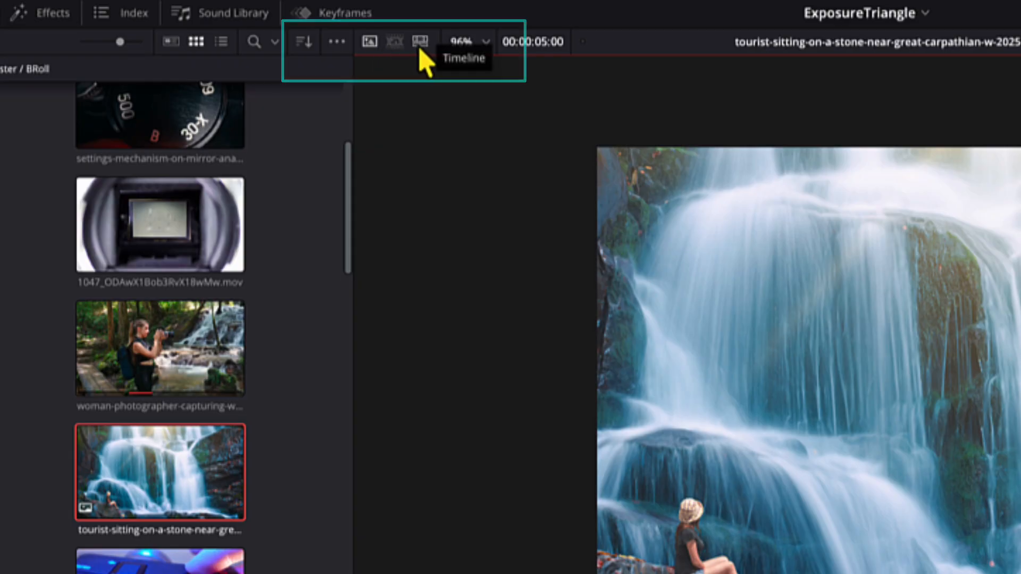
pyautogui.click(419, 50)
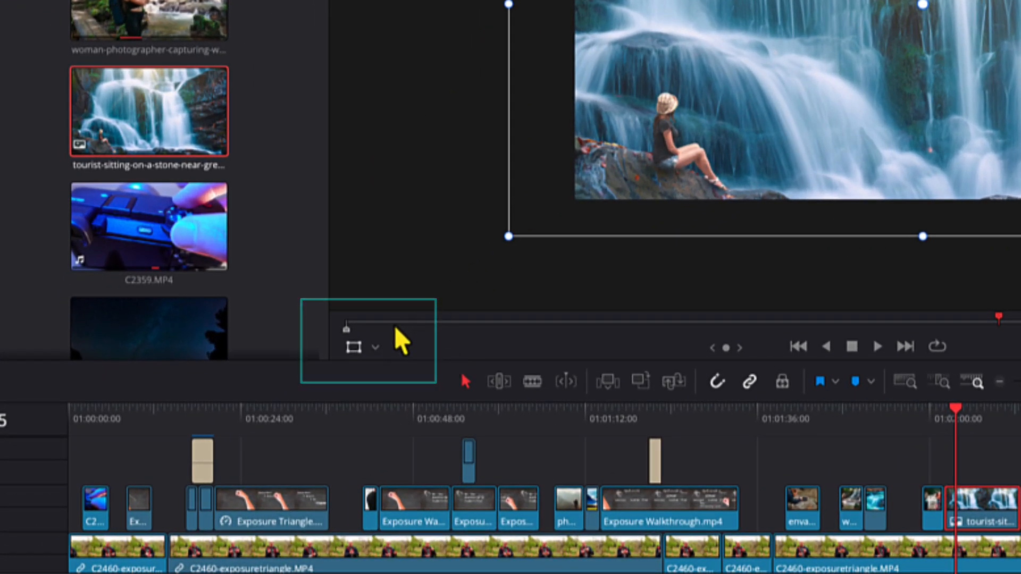
pyautogui.click(376, 348)
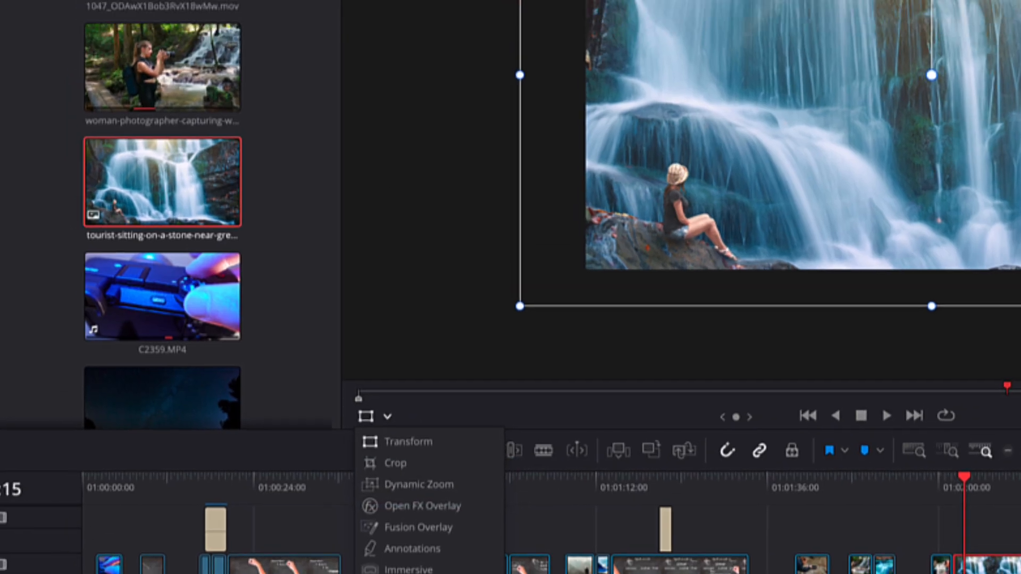
pyautogui.press('Escape')
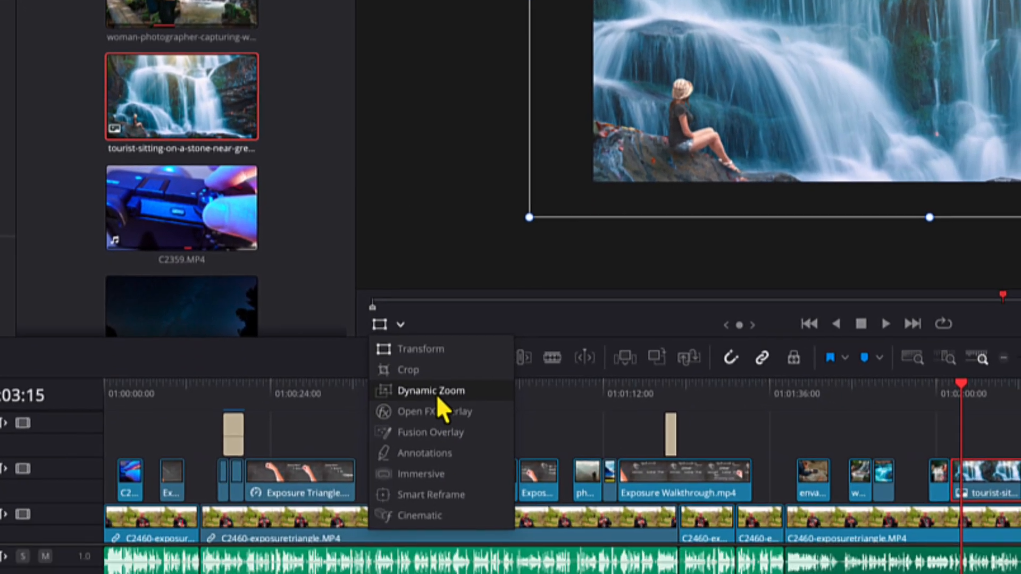
pyautogui.click(436, 394)
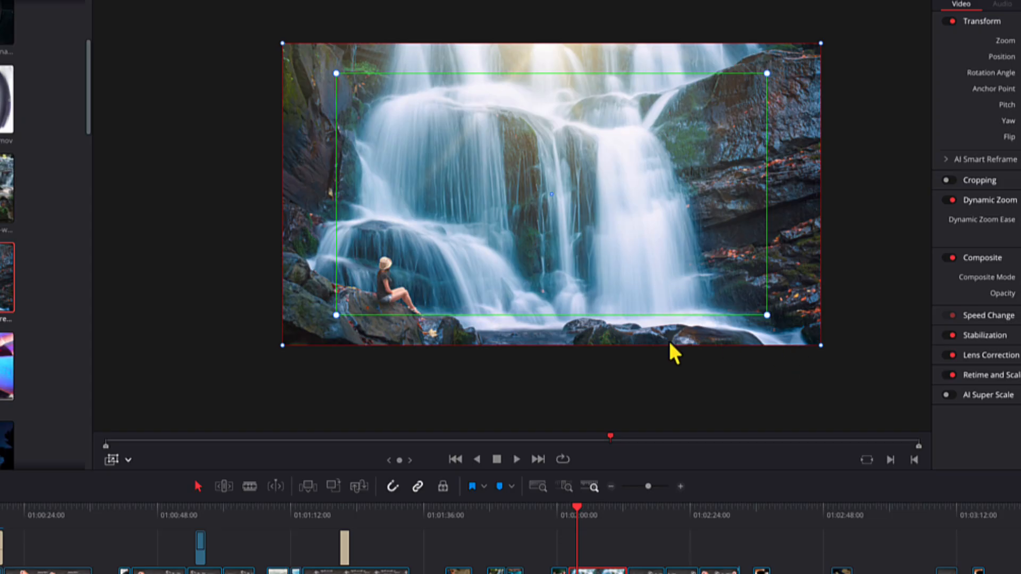
# - Examine the Dynamic Zoom start and end frames up close and play the waterfall clip from its beginning
pyautogui.scroll(6, 322, 386)
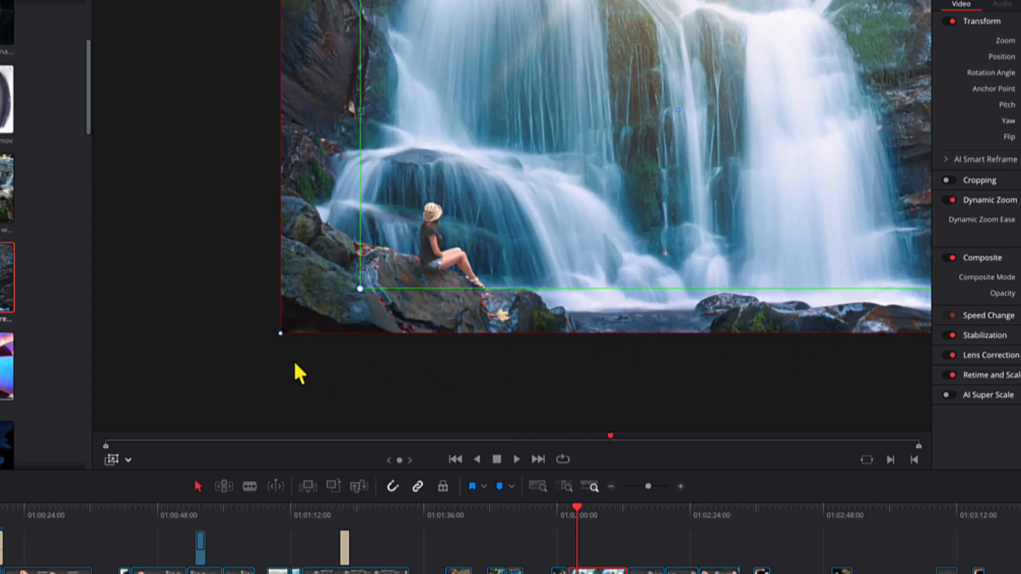
pyautogui.scroll(4, 317, 349)
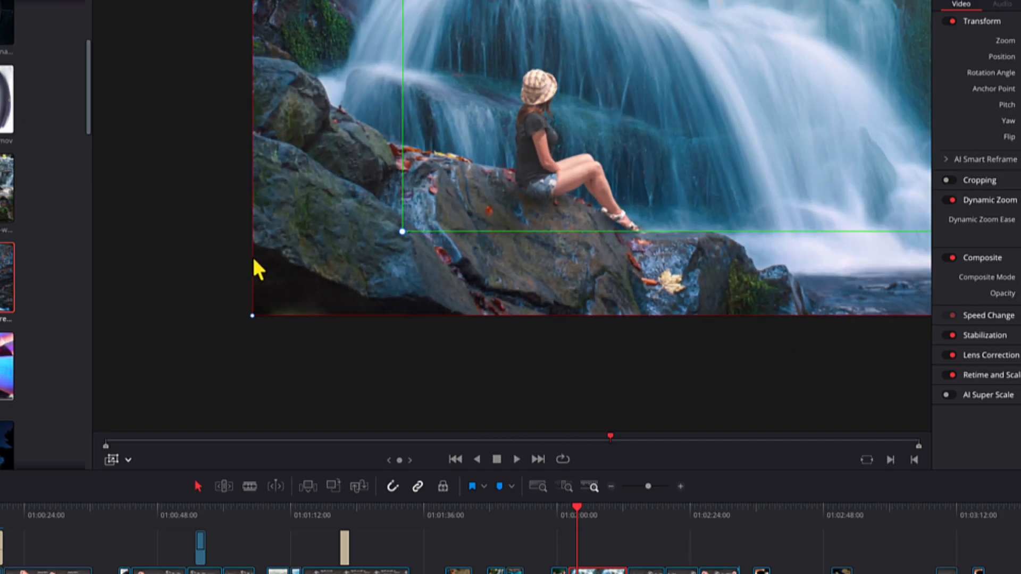
pyautogui.scroll(-8, 298, 319)
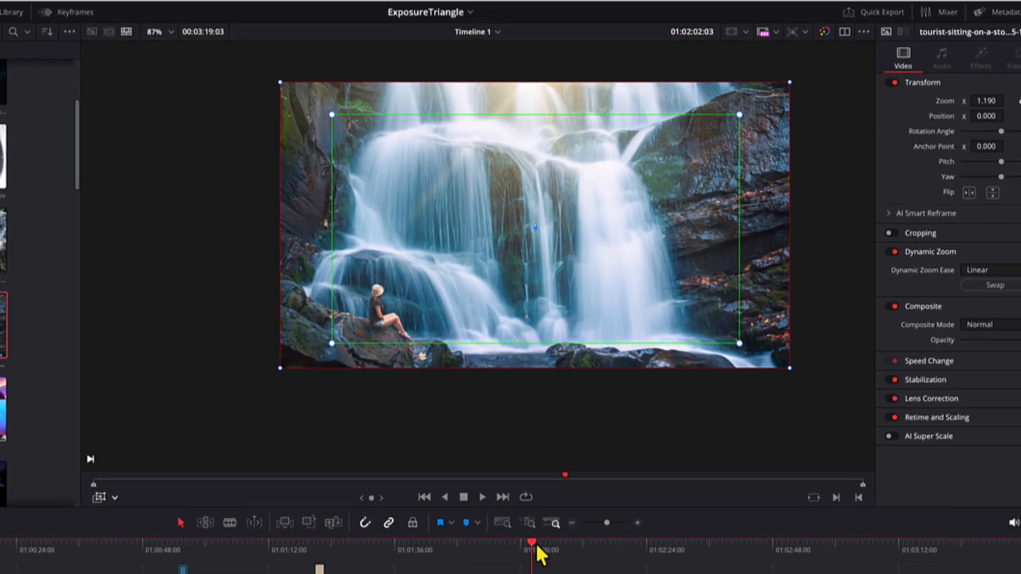
pyautogui.click(537, 541)
pyautogui.press('space')
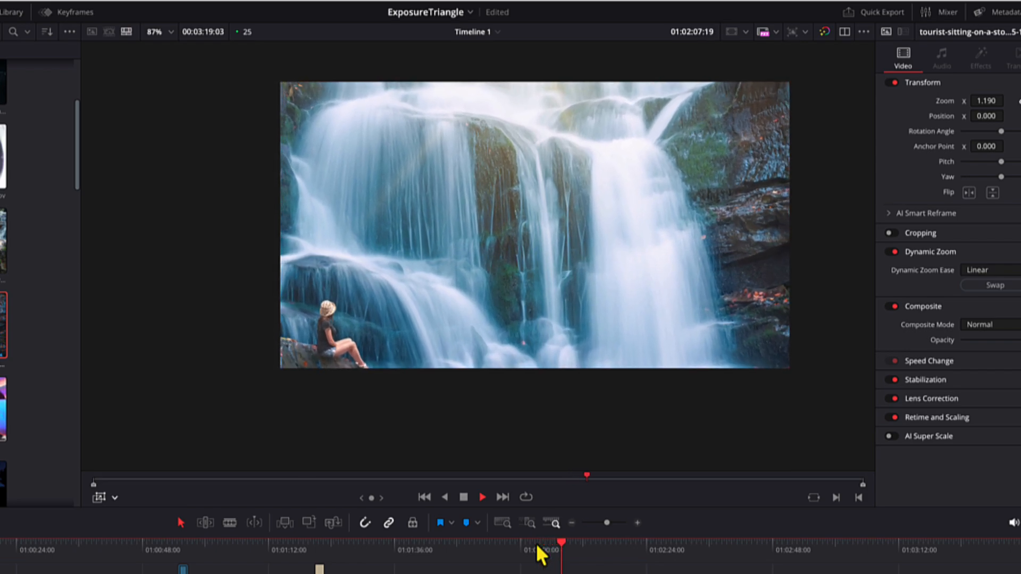
pyautogui.press('space')
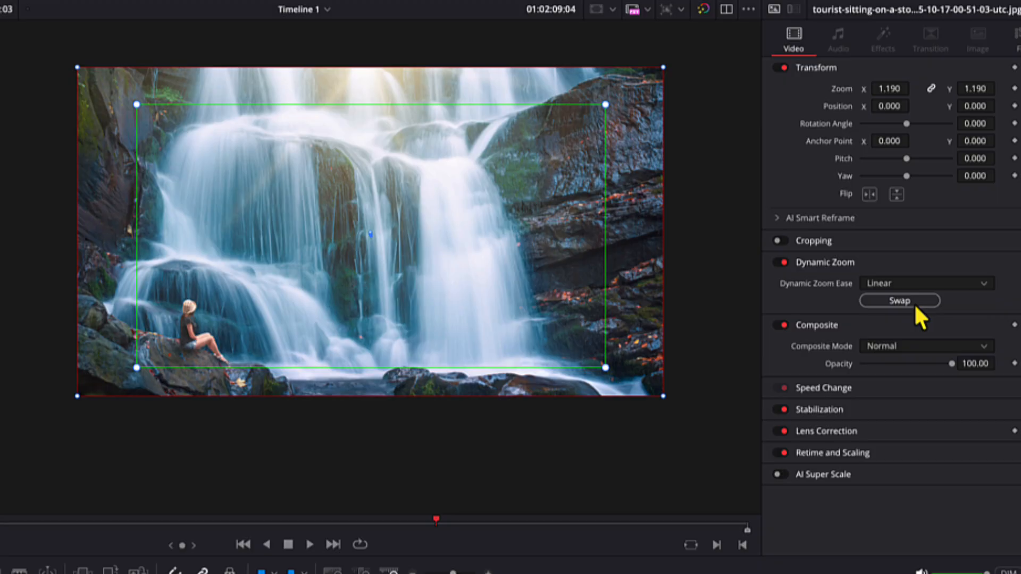
# - Swap the start and end frames of the waterfall clip's Dynamic Zoom and play the clip to check the direction
pyautogui.click(914, 303)
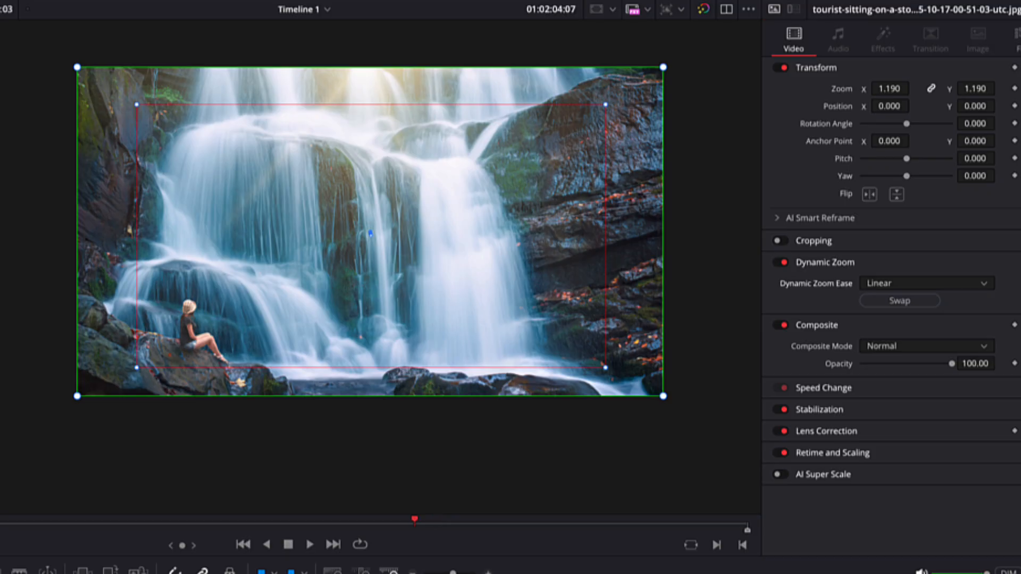
pyautogui.press('space')
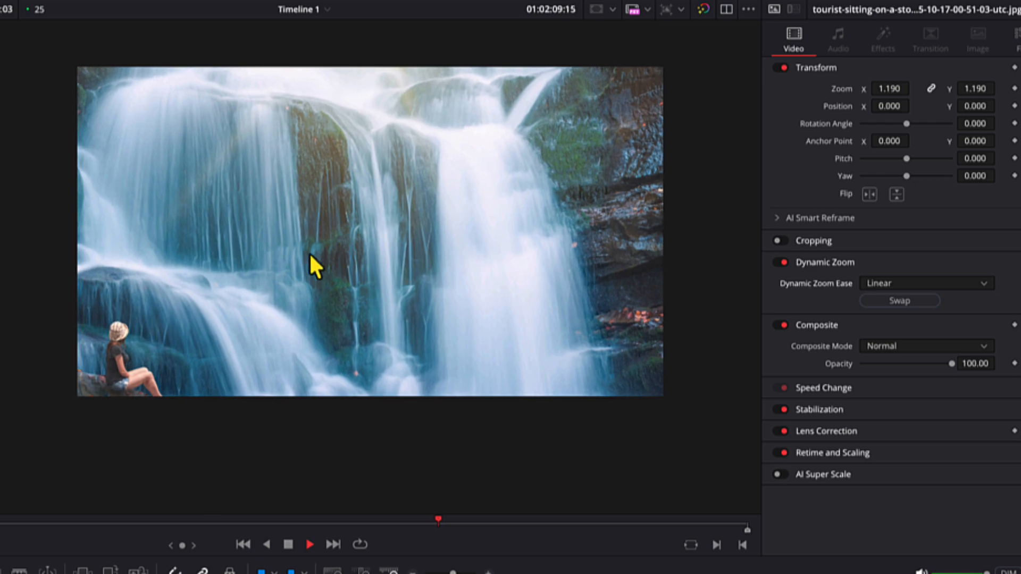
pyautogui.press('space')
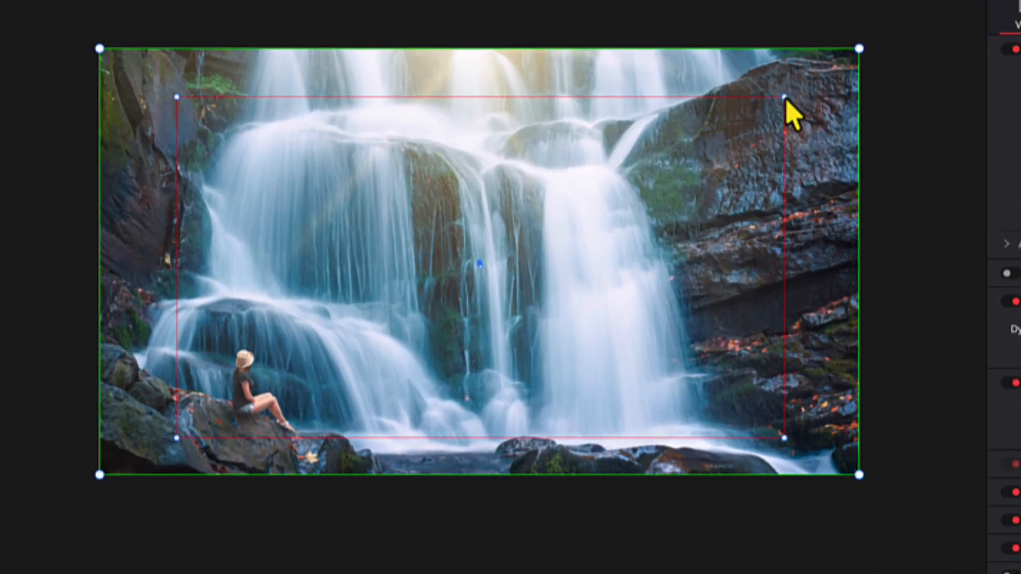
# - Shrink the red end frame to about 40% of the image width, reposition it around the seated woman, and preview the move
pyautogui.moveTo(786, 101); pyautogui.dragTo(625, 190)
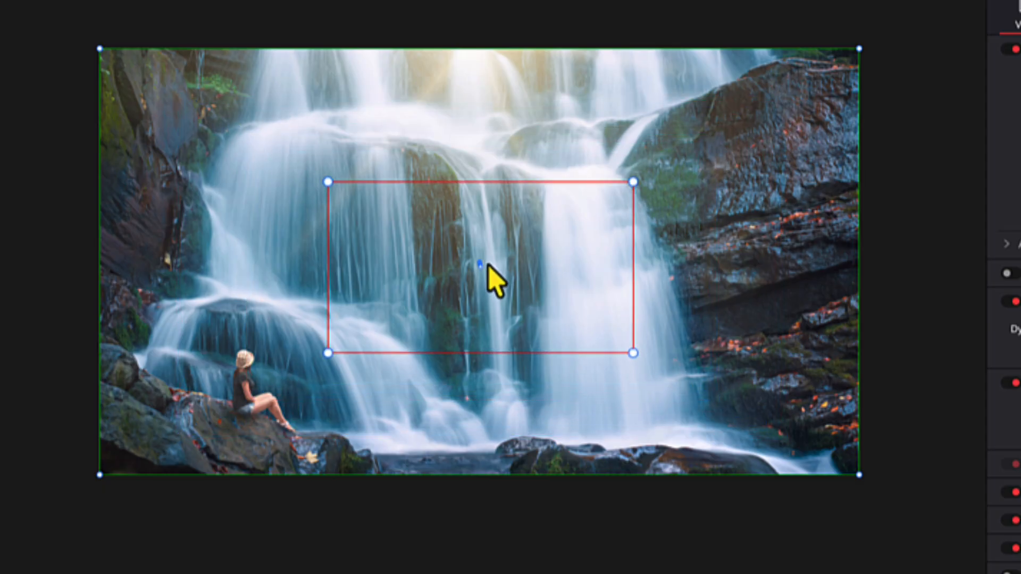
pyautogui.moveTo(488, 276); pyautogui.dragTo(379, 338)
pyautogui.moveTo(368, 351); pyautogui.dragTo(354, 366)
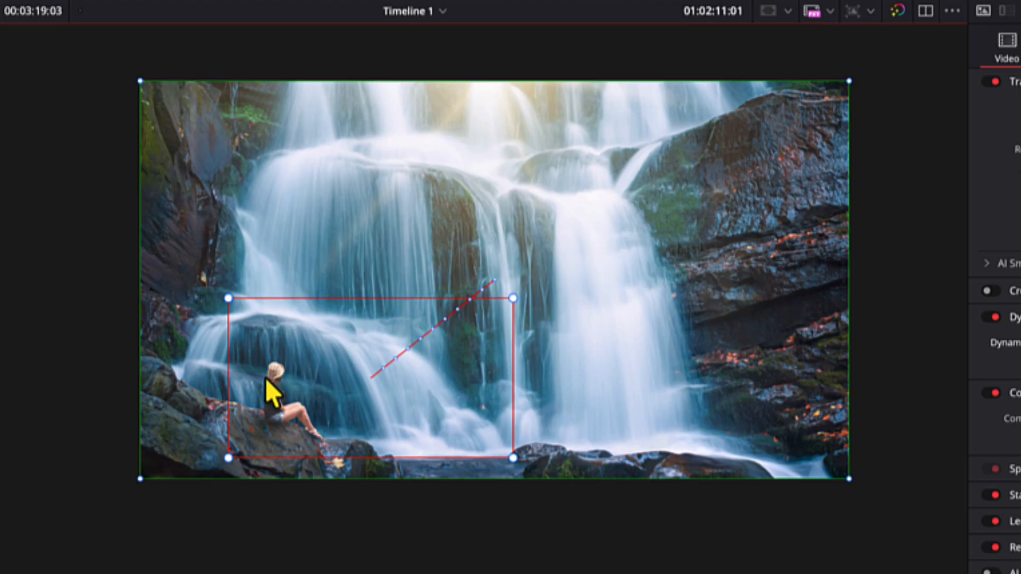
pyautogui.moveTo(370, 382); pyautogui.dragTo(359, 385)
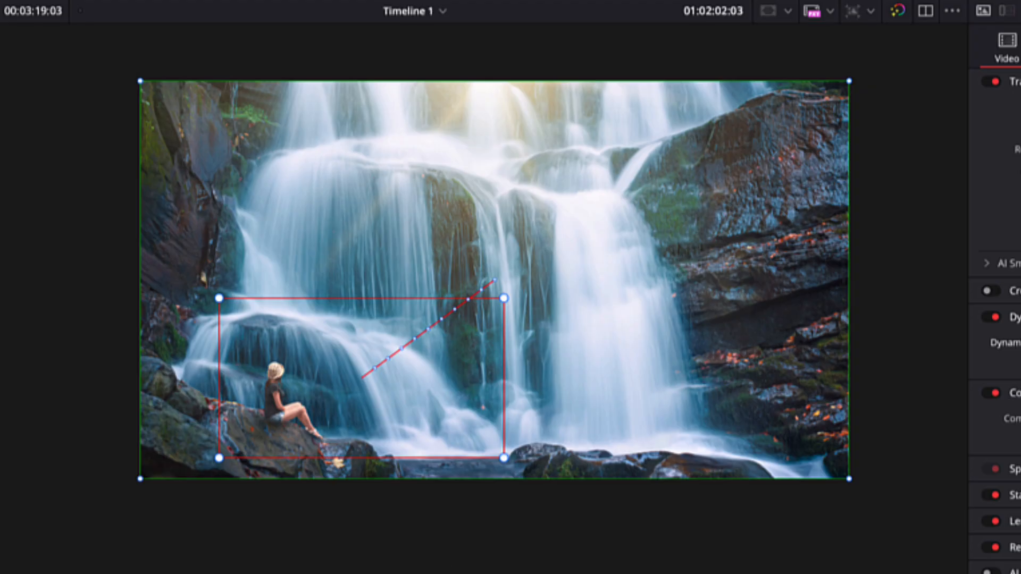
pyautogui.press('space')
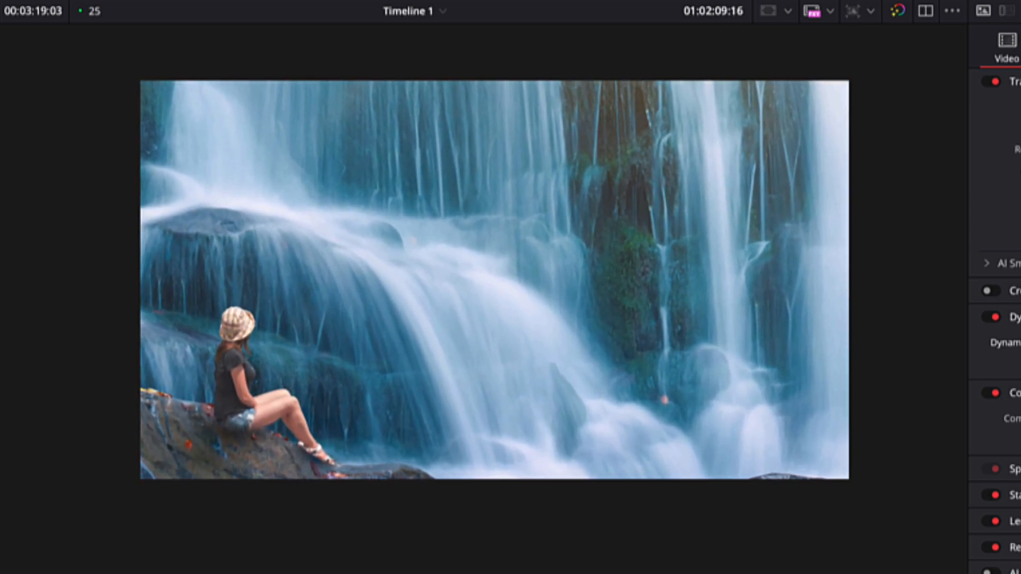
pyautogui.press('space')
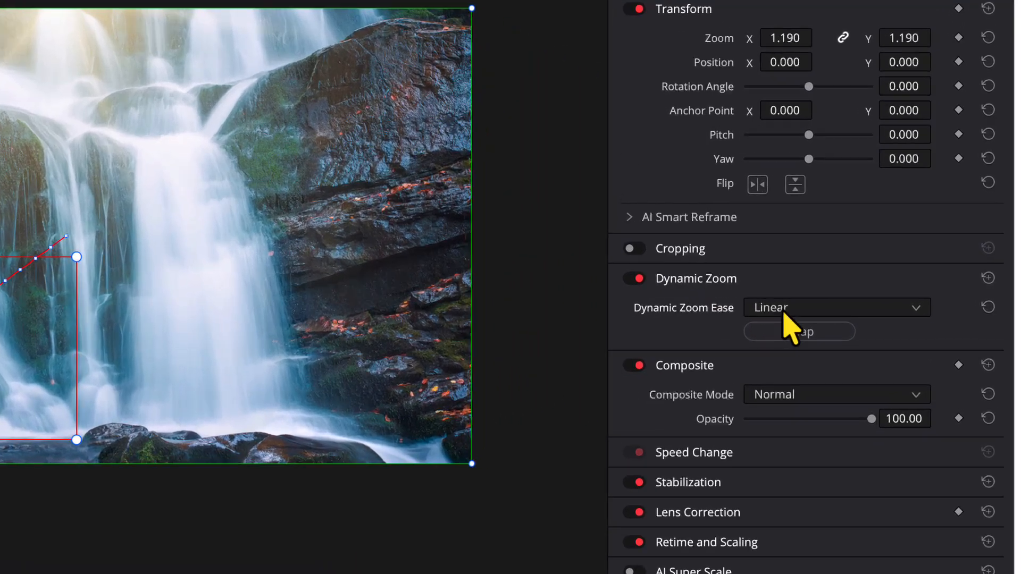
# - Set the waterfall clip's Dynamic Zoom Ease to Ease In and Out and play the clip from its start
pyautogui.click(840, 304)
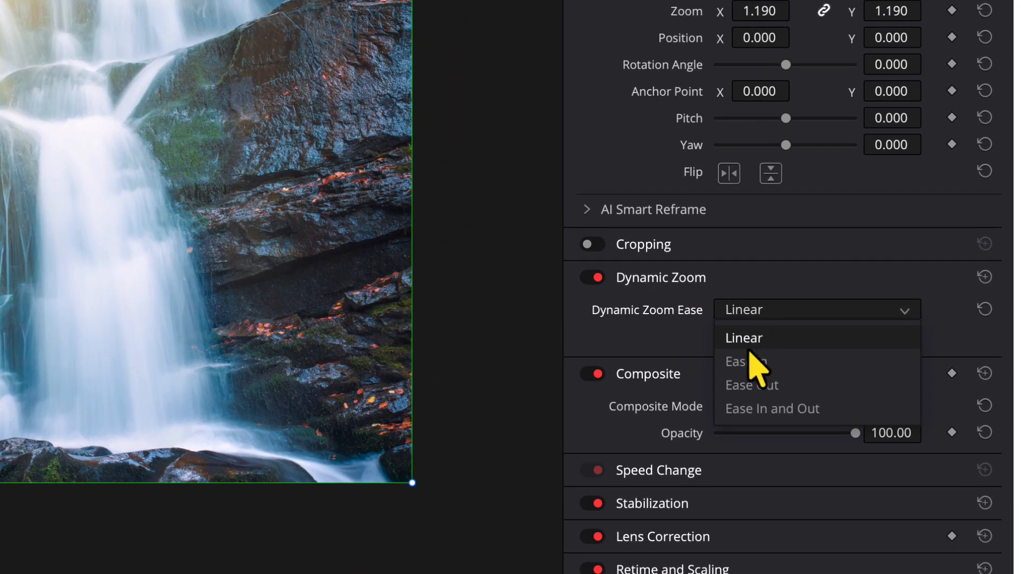
pyautogui.click(790, 411)
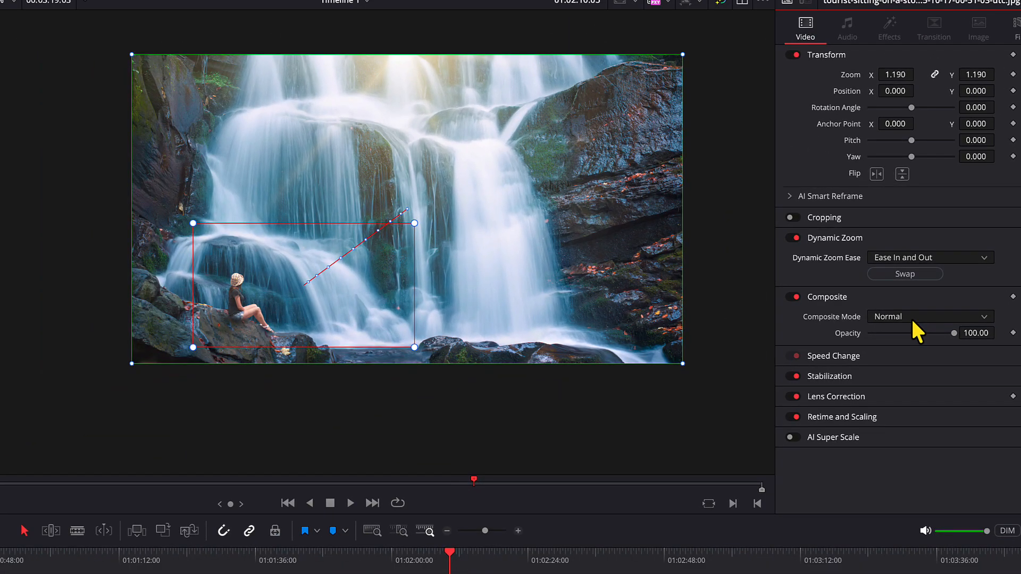
pyautogui.click(411, 563)
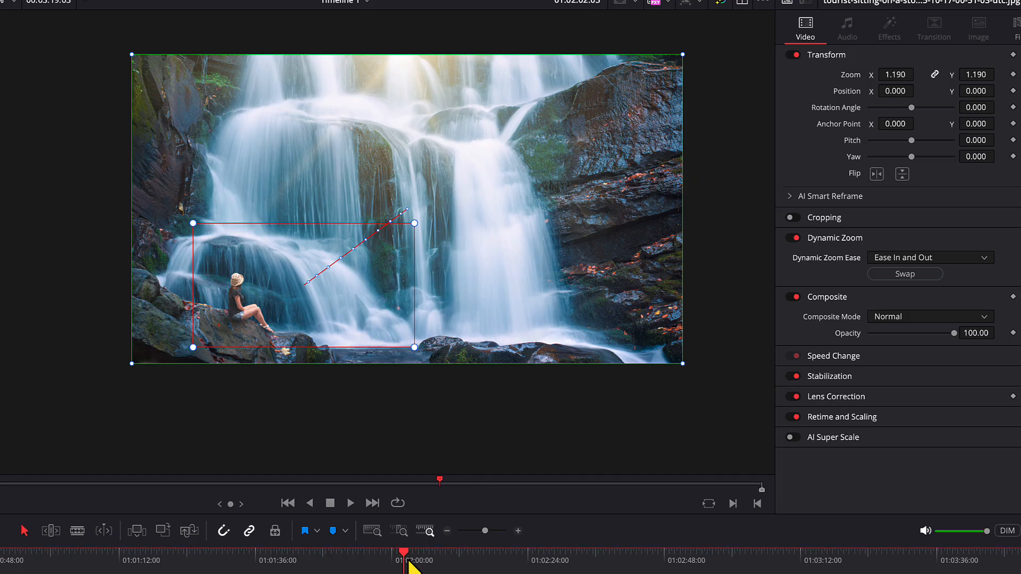
pyautogui.press('space')
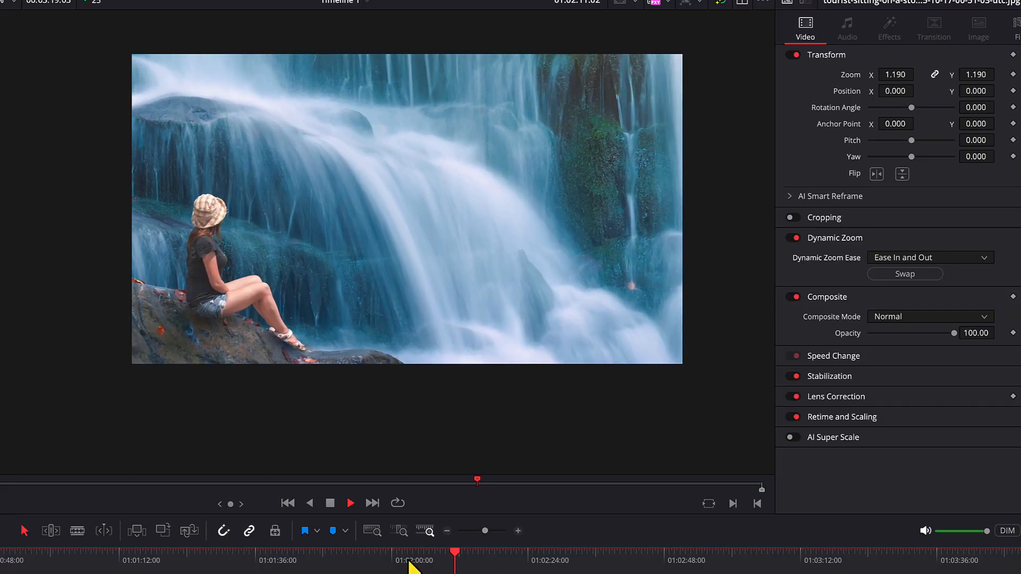
pyautogui.click(440, 558)
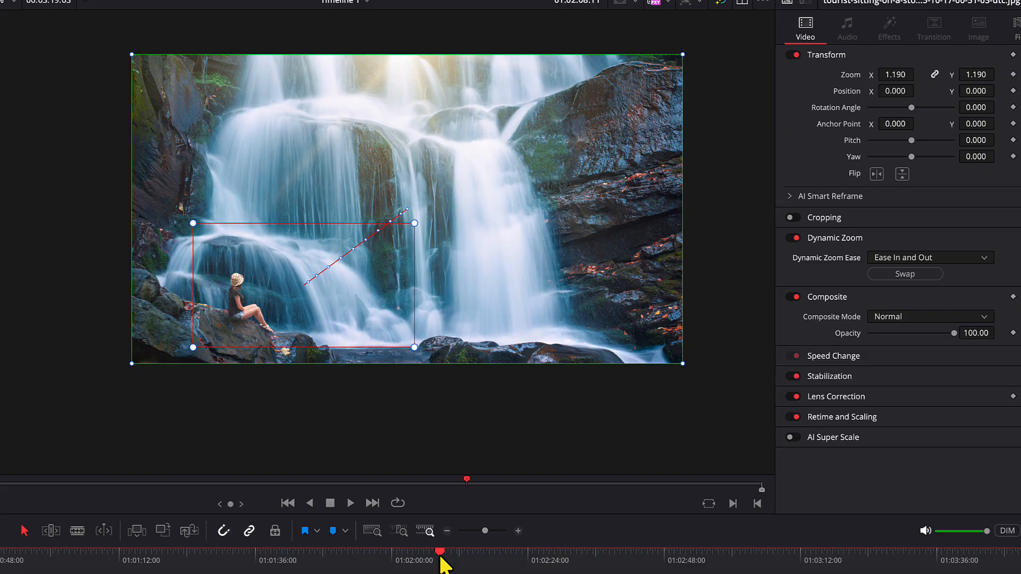
# - Swap the Dynamic Zoom frames on the preceding photographer clip and shrink the red end frame around her camera and face
pyautogui.click(394, 558)
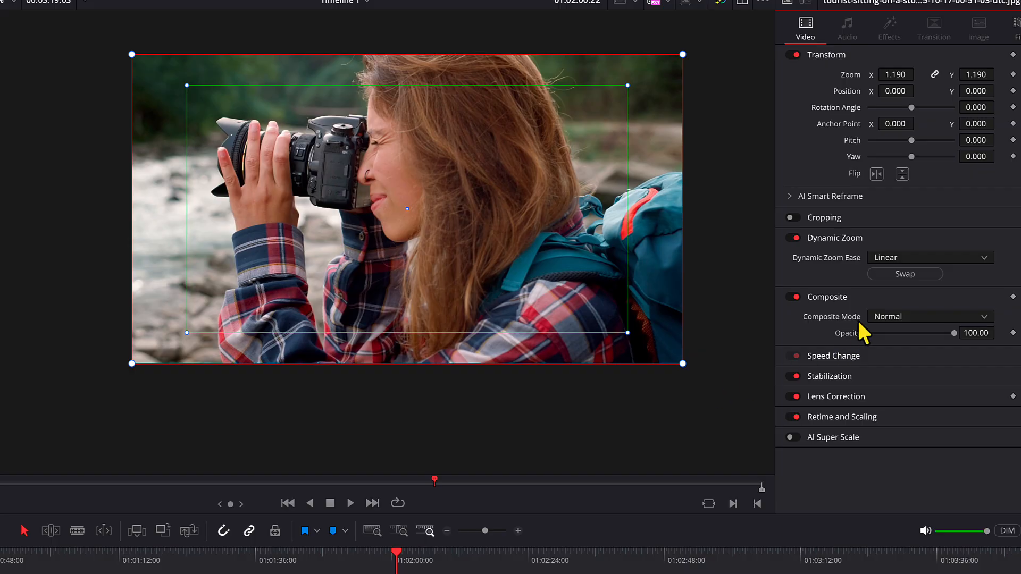
pyautogui.click(900, 273)
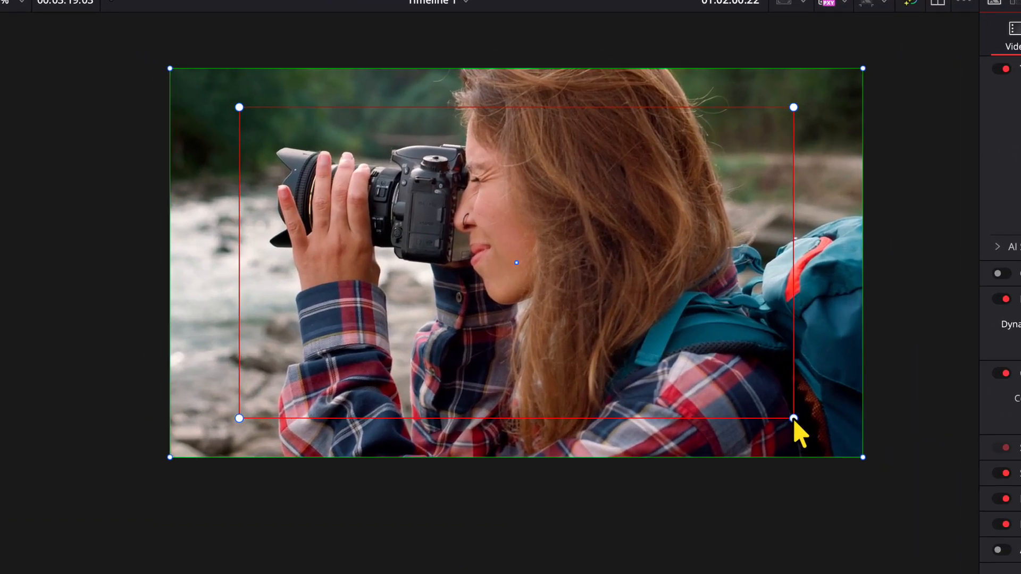
pyautogui.moveTo(793, 418); pyautogui.dragTo(570, 288)
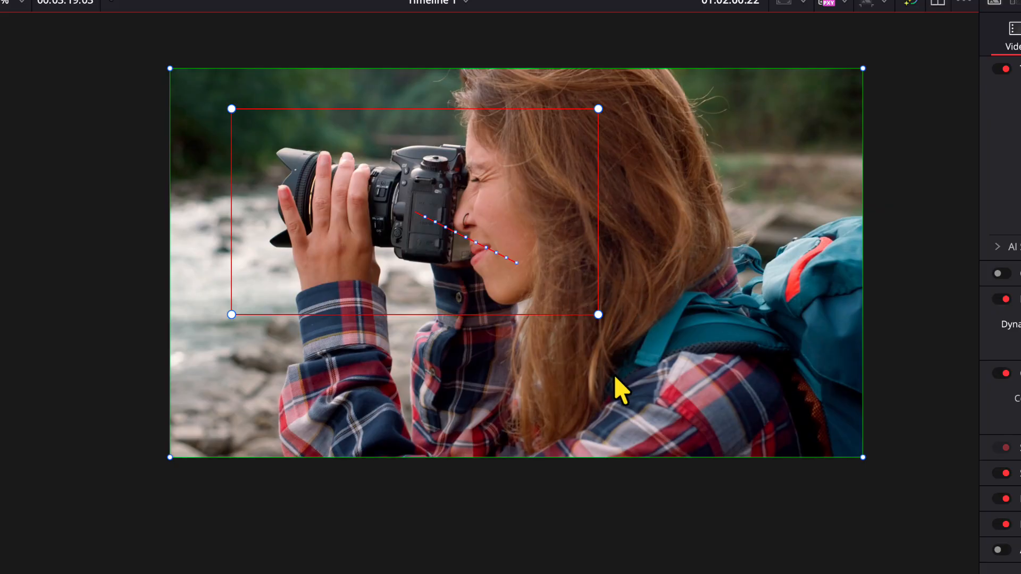
# - Replay the photographer clip several times from its start to review how the zoom follows the camera
pyautogui.press('Up')
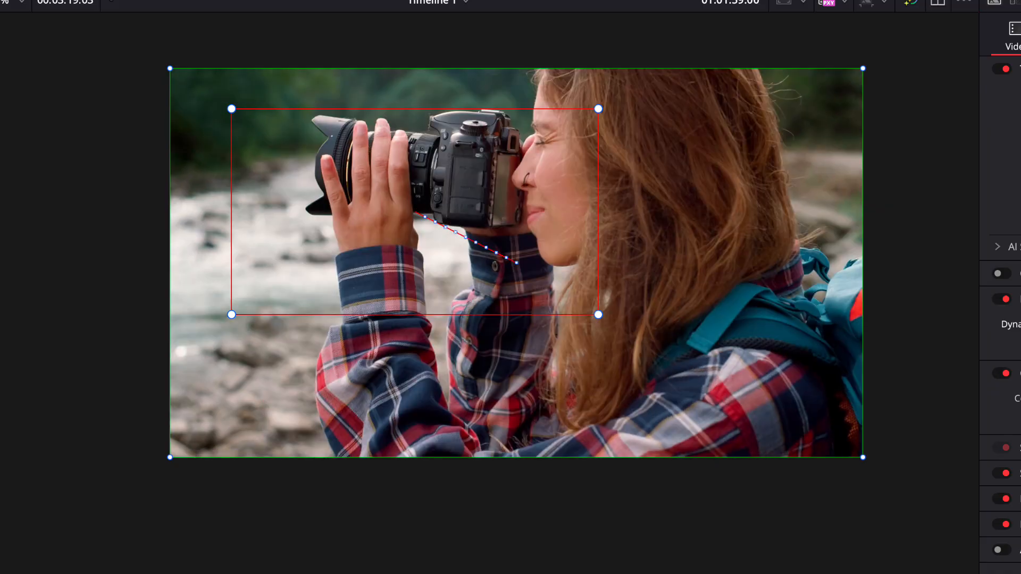
pyautogui.press('space')
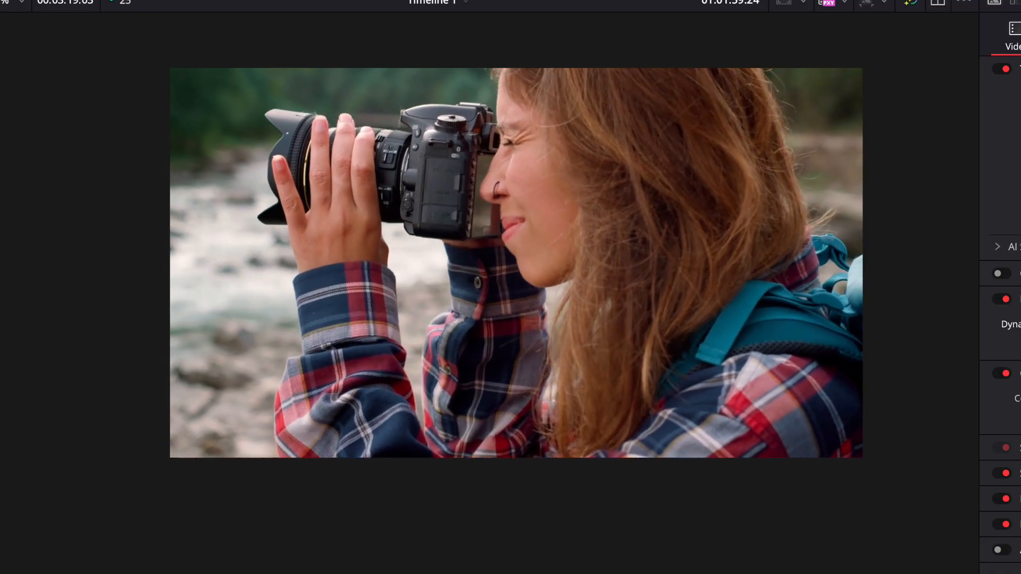
pyautogui.press('space')
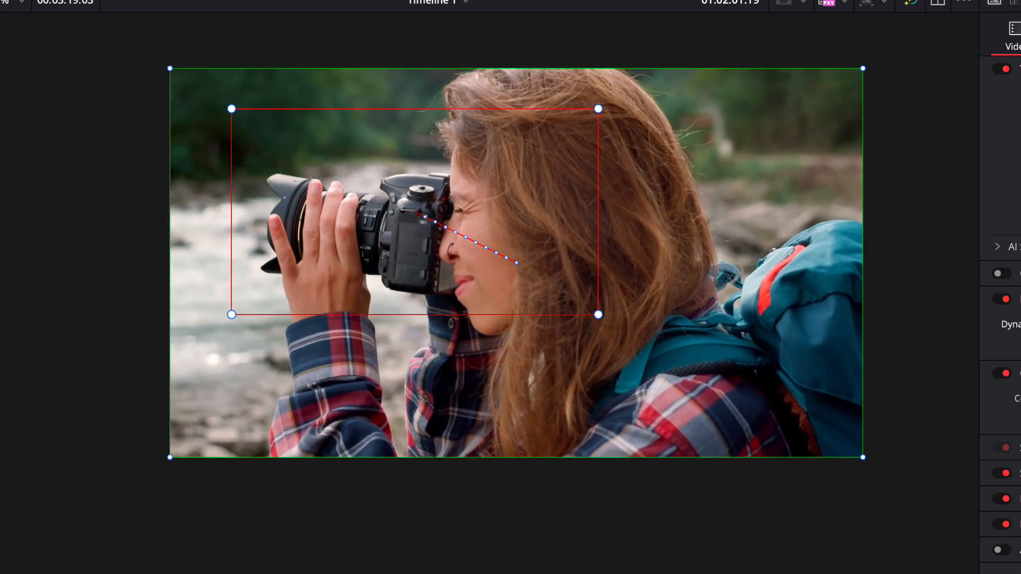
pyautogui.press('Up')
pyautogui.press('space')
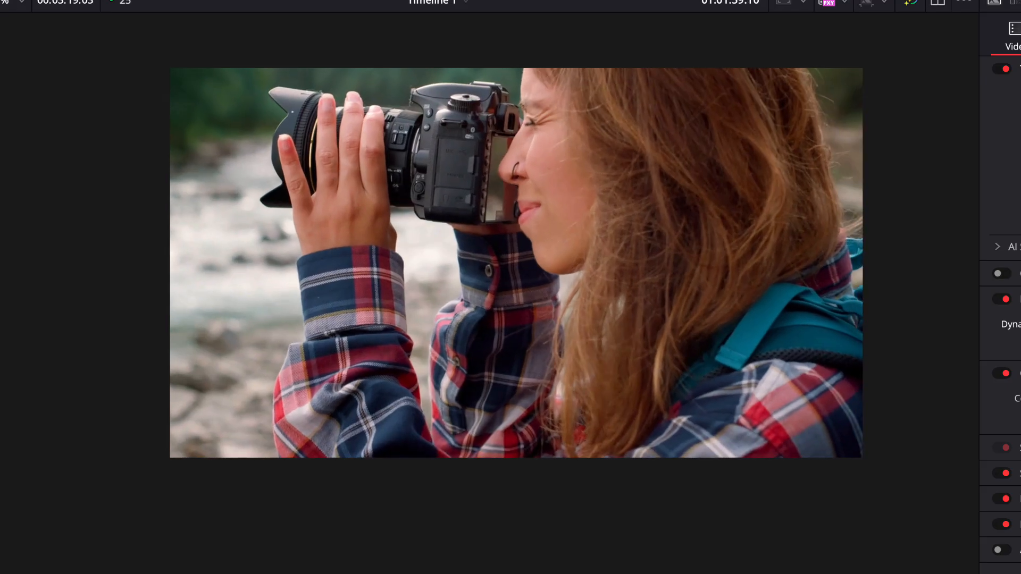
pyautogui.press('space')
pyautogui.press('Up')
pyautogui.press('space')
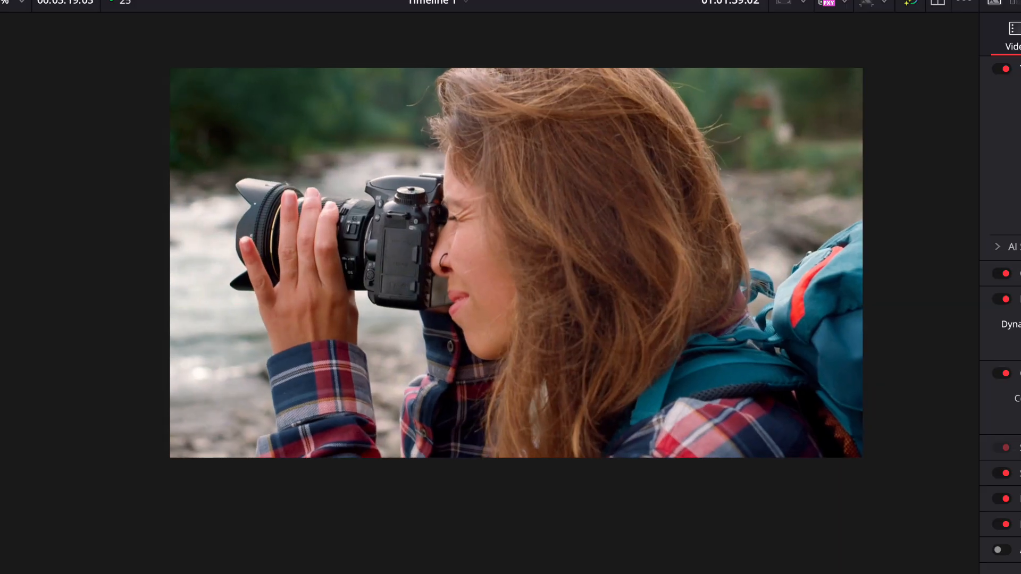
pyautogui.press('space')
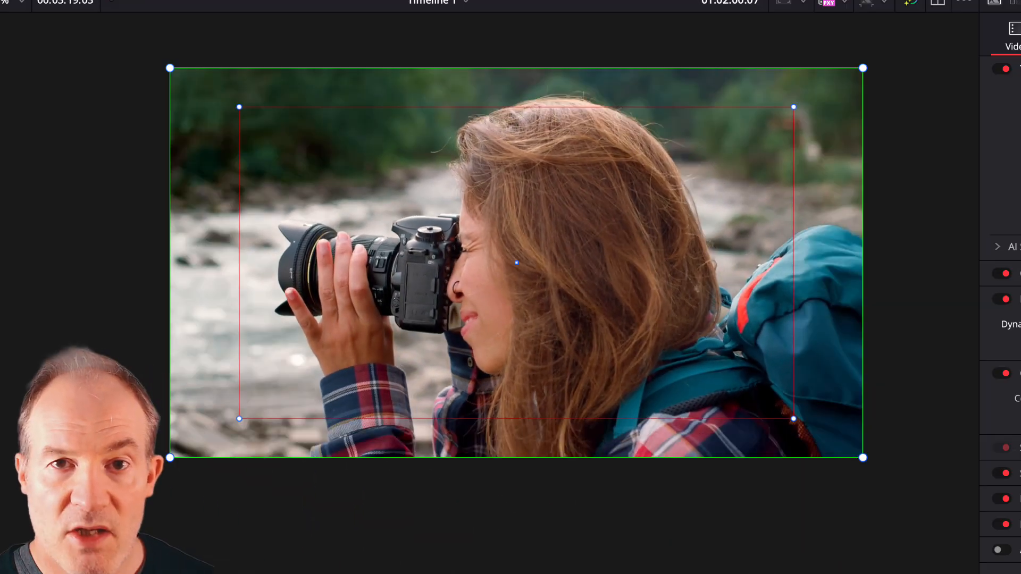